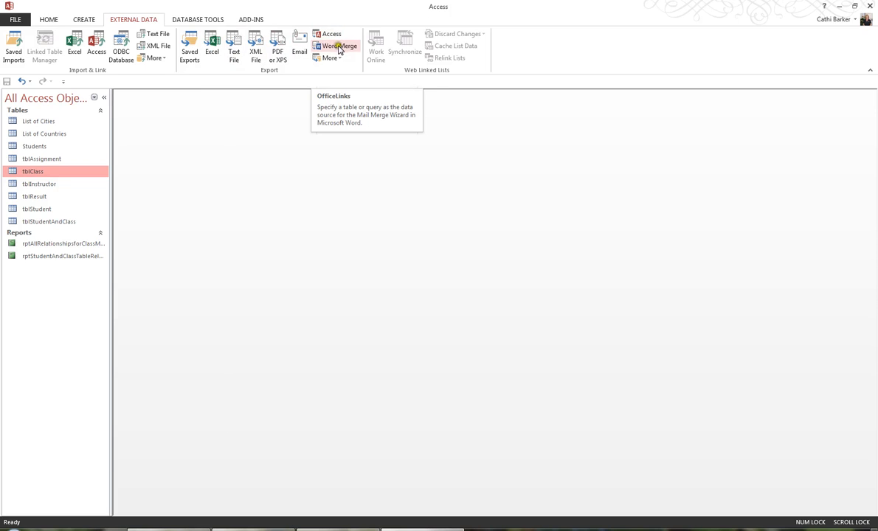
{"action": "left_click", "coordinate": [331, 59]}
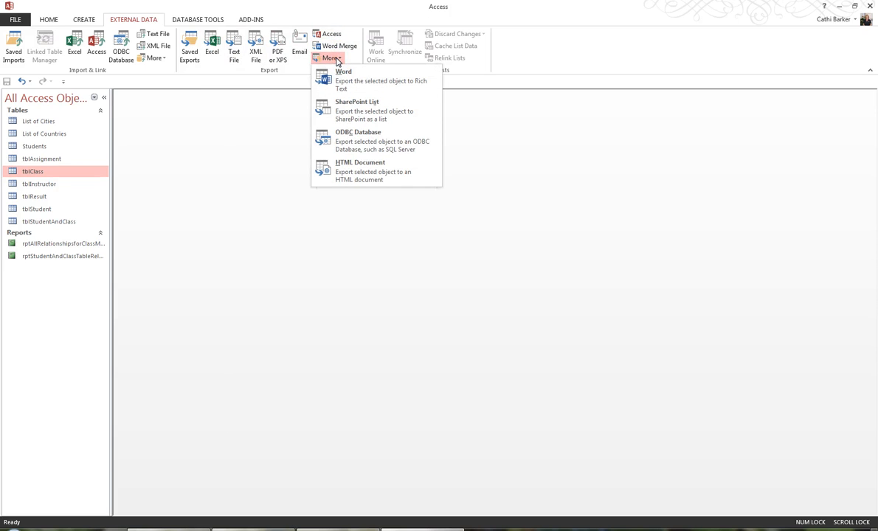
{"action": "left_click", "coordinate": [337, 61]}
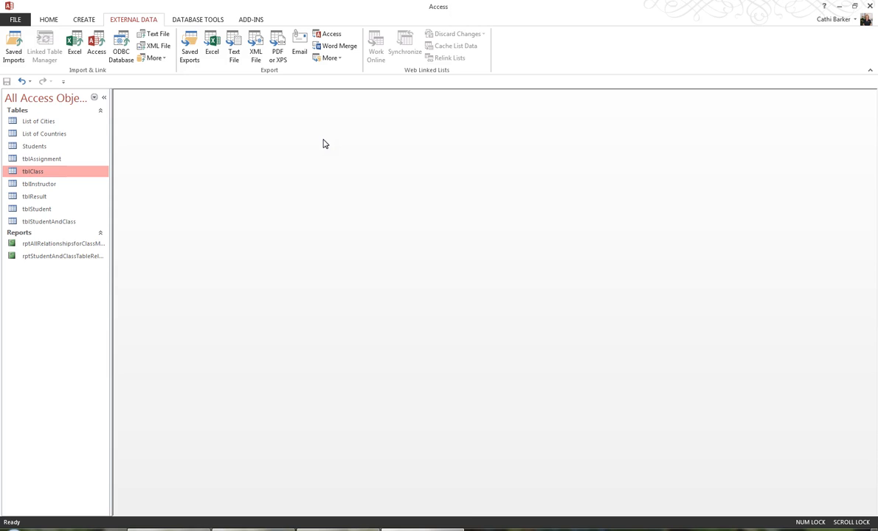
Open the tblClass table and start exporting it to Excel with the file name Class Export
{"action": "double_click", "coordinate": [83, 172]}
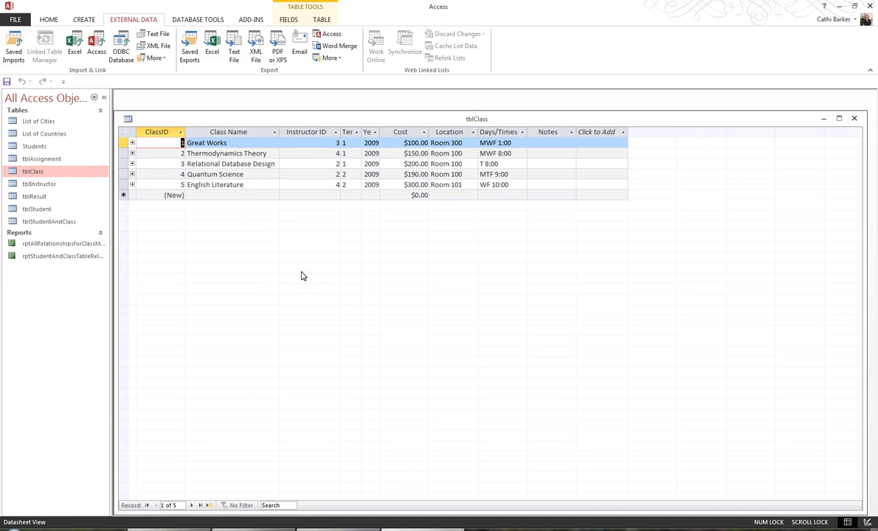
{"action": "left_click", "coordinate": [211, 46]}
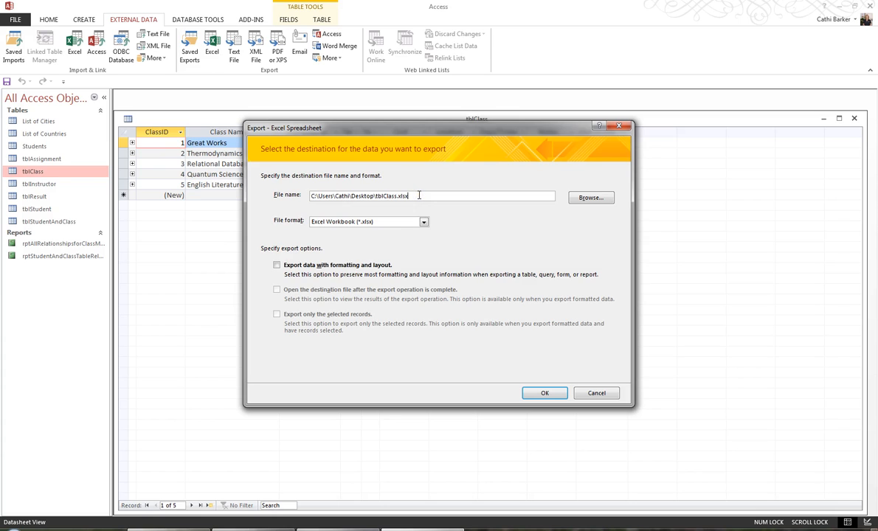
{"action": "double_click", "coordinate": [419, 195]}
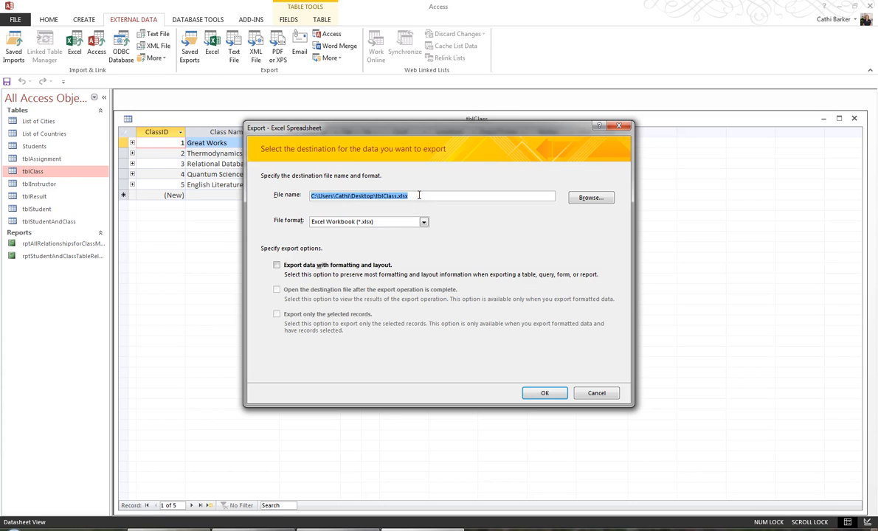
{"action": "type", "text": "Cl"}
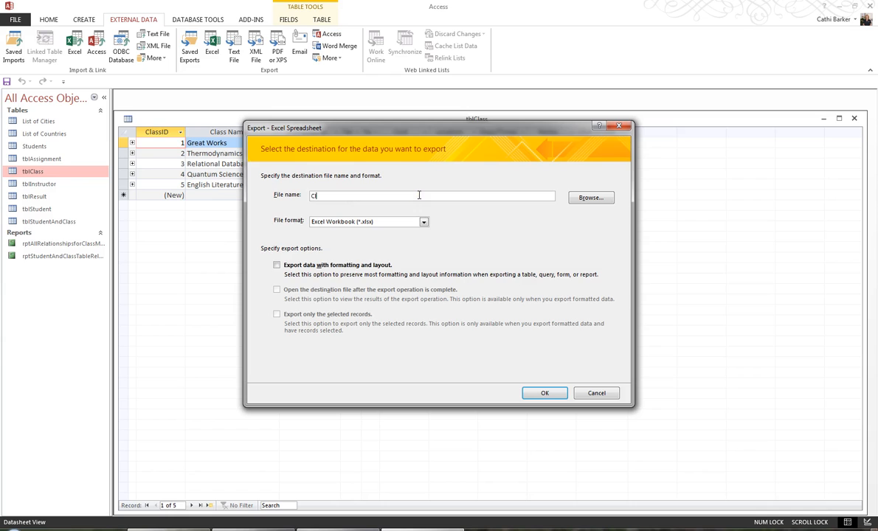
{"action": "type", "text": "ass Export"}
Choose the Excel 97 - Excel 2003 Workbook (*.xls) format, include formatting and layout, and run the export
{"action": "left_click", "coordinate": [424, 222]}
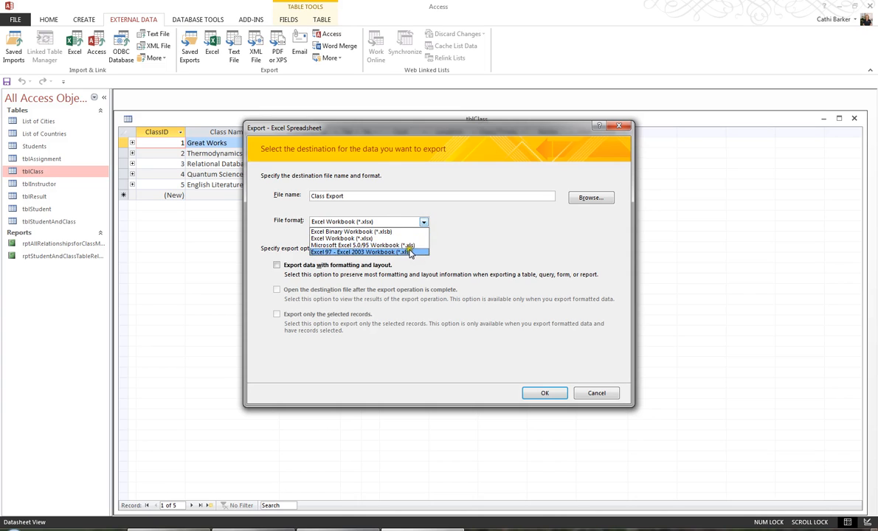
{"action": "left_click", "coordinate": [411, 253]}
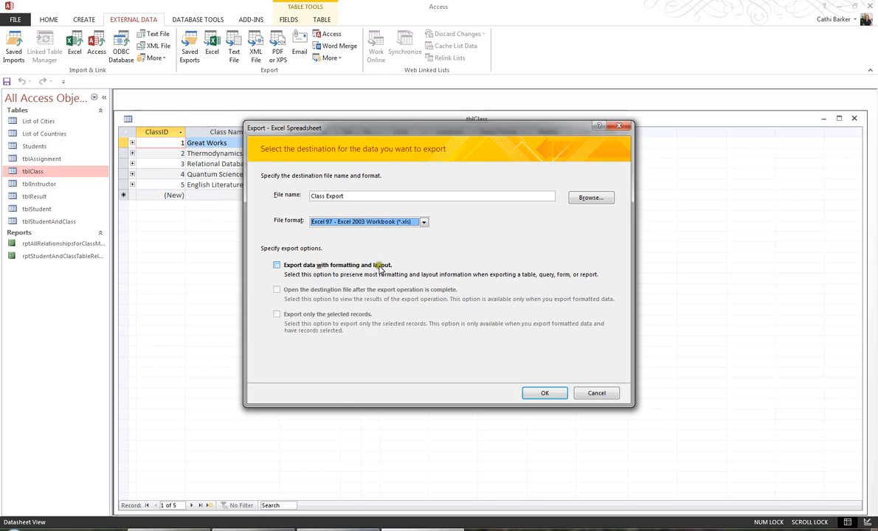
{"action": "left_click", "coordinate": [277, 266]}
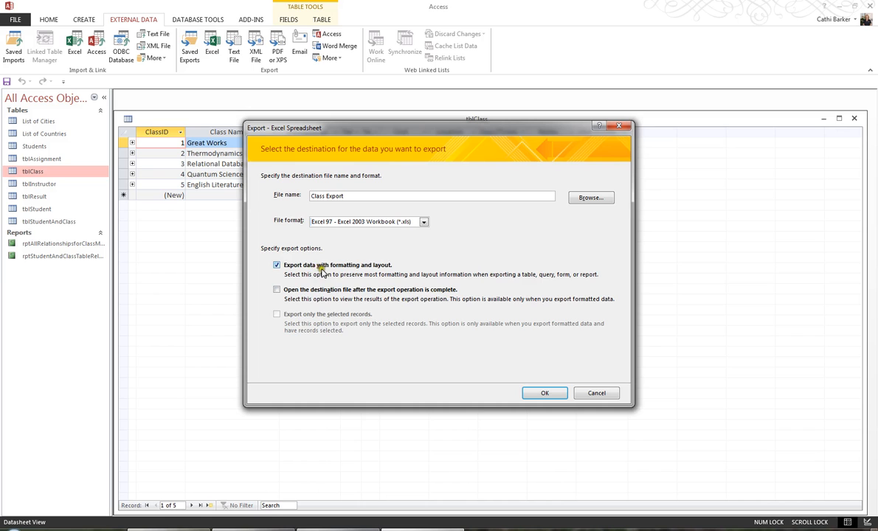
{"action": "left_click", "coordinate": [542, 393]}
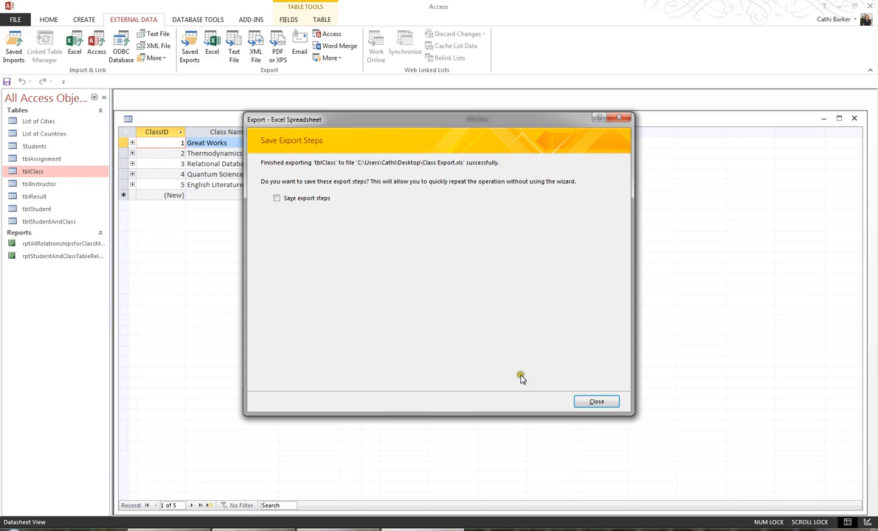
Save the export steps with the description "Exports the data in the table tblClass to an Excel 97-2003 file named Class Export", and close tblClass
{"action": "left_click", "coordinate": [277, 198]}
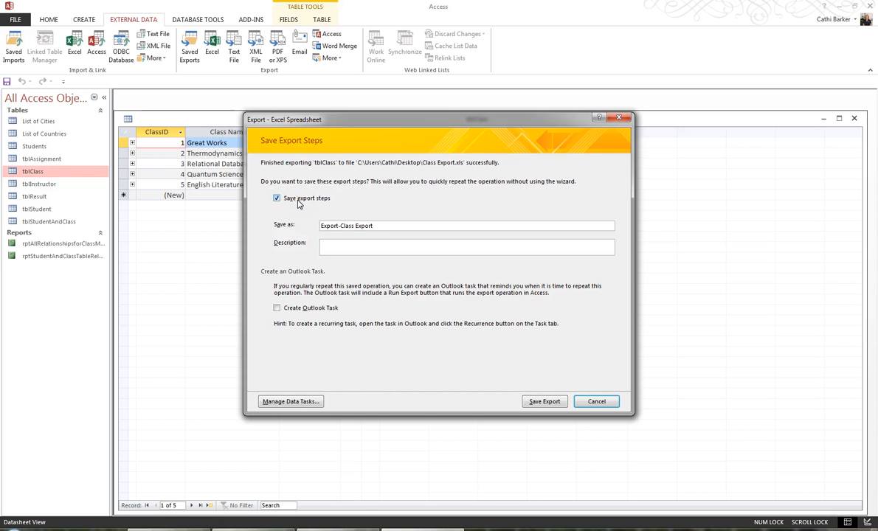
{"action": "left_click", "coordinate": [354, 245]}
{"action": "type", "text": "Exports the data in the table tb"}
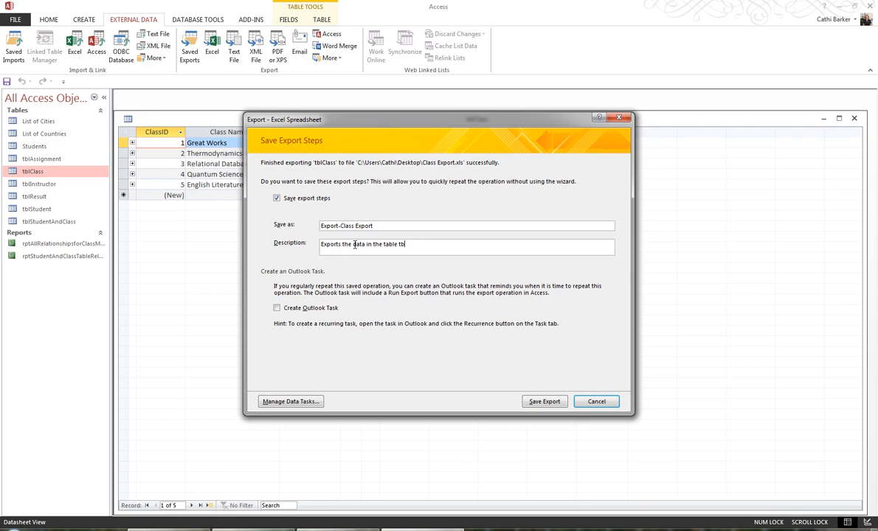
{"action": "type", "text": "lClass to an Excel 97-20"}
{"action": "type", "text": "03 file named"}
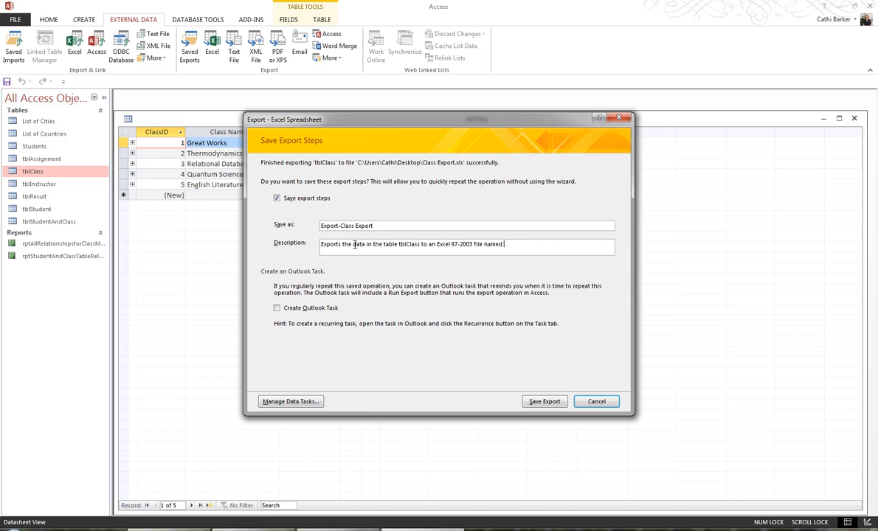
{"action": "type", "text": " Class Export"}
{"action": "left_click", "coordinate": [543, 402]}
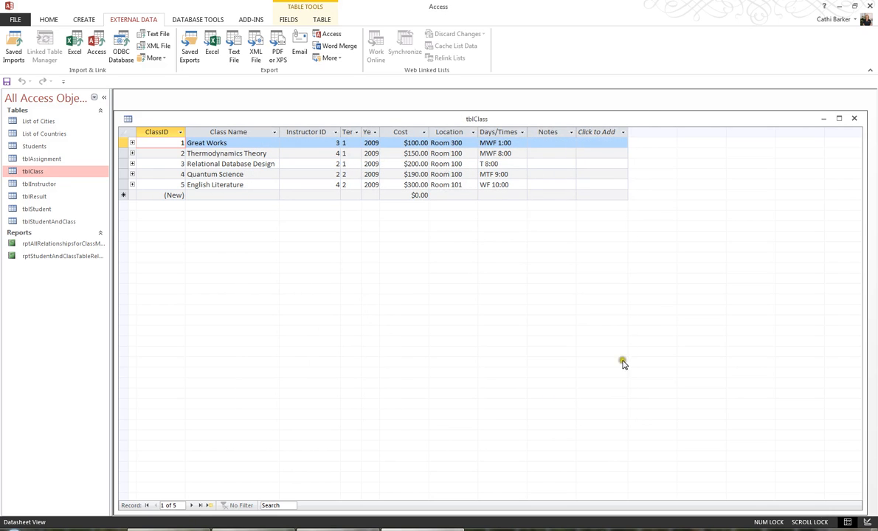
{"action": "left_click", "coordinate": [856, 120]}
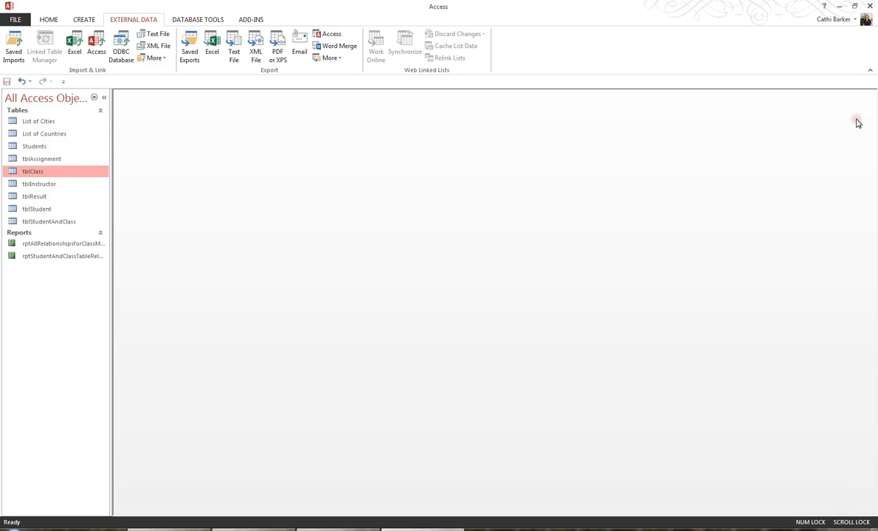
{"action": "left_click", "coordinate": [548, 322]}
{"action": "left_click", "coordinate": [547, 323]}
{"action": "left_click", "coordinate": [547, 326]}
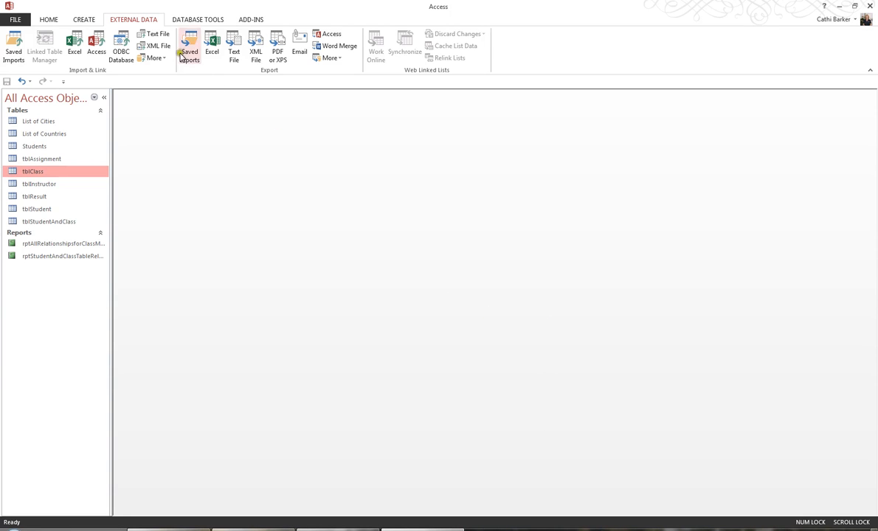
{"action": "left_click", "coordinate": [273, 72]}
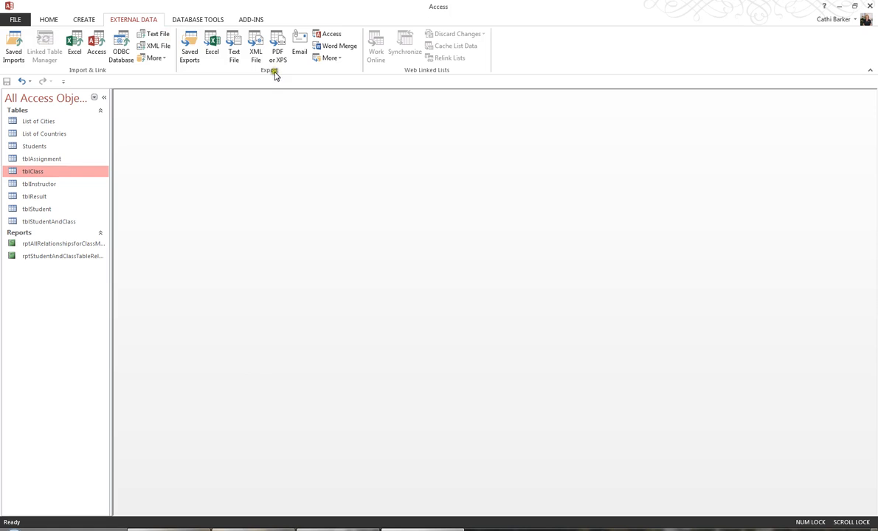
Run the saved export Export-Class Export, updating the existing Class Export.xls file, and close the data task manager
{"action": "left_click", "coordinate": [191, 54]}
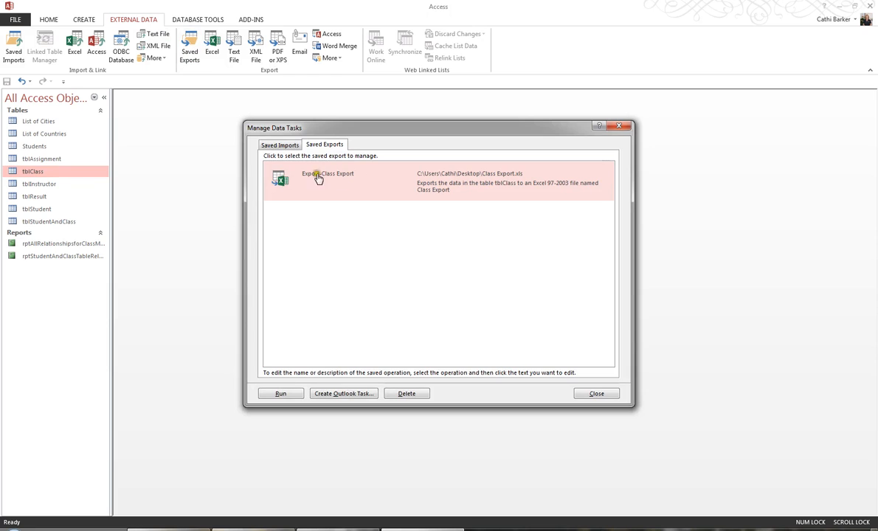
{"action": "left_click", "coordinate": [280, 146]}
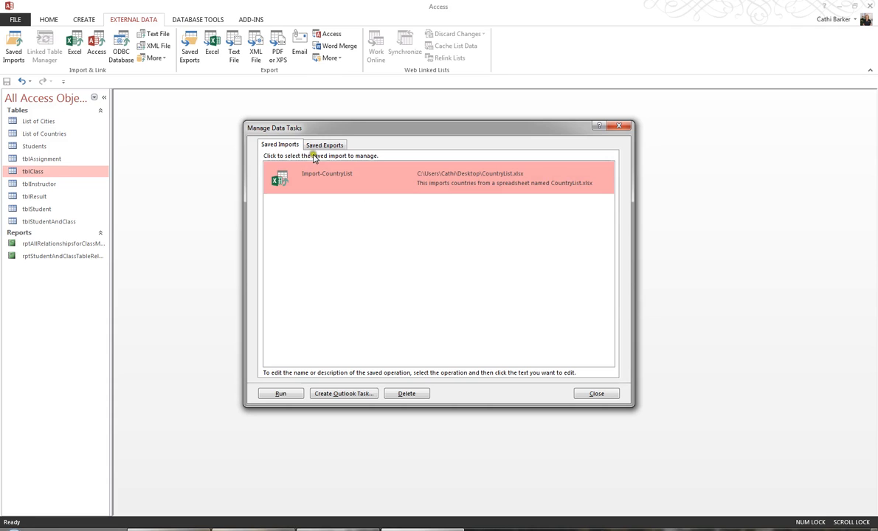
{"action": "left_click", "coordinate": [325, 146]}
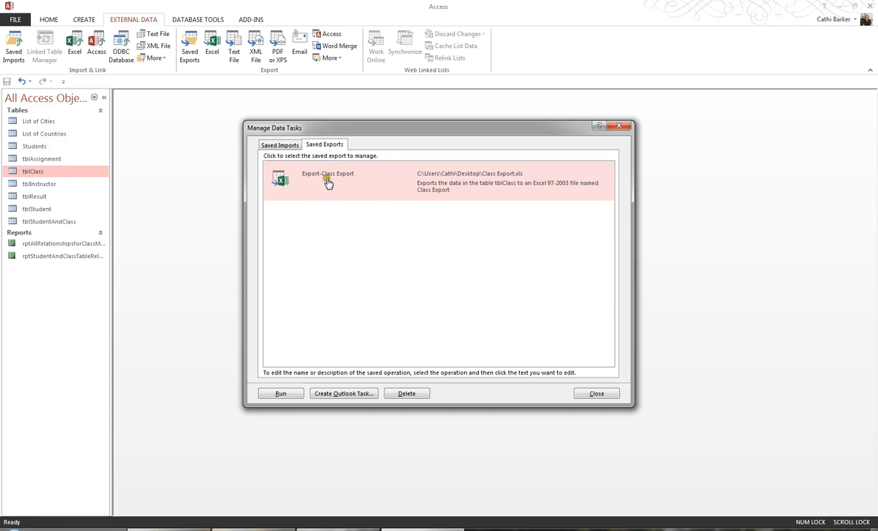
{"action": "left_click", "coordinate": [323, 175]}
{"action": "left_click", "coordinate": [289, 174]}
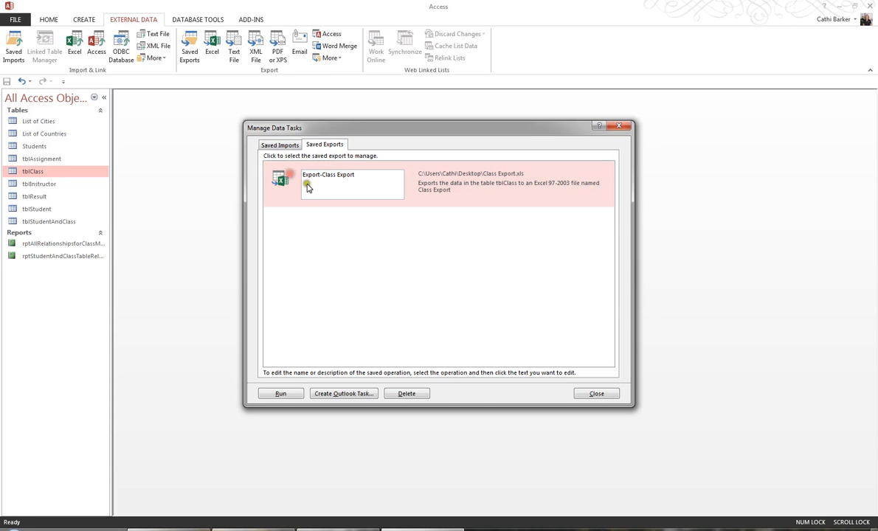
{"action": "left_click", "coordinate": [281, 393]}
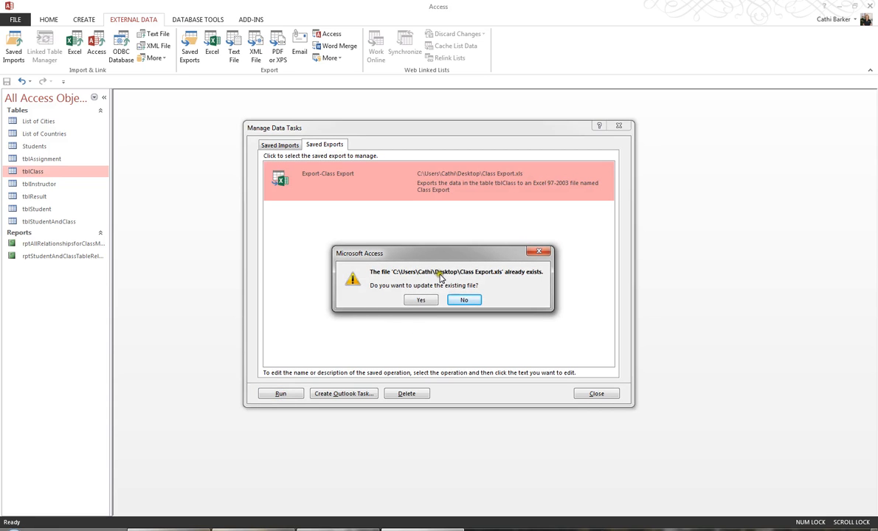
{"action": "left_click", "coordinate": [420, 300]}
{"action": "left_click", "coordinate": [421, 300]}
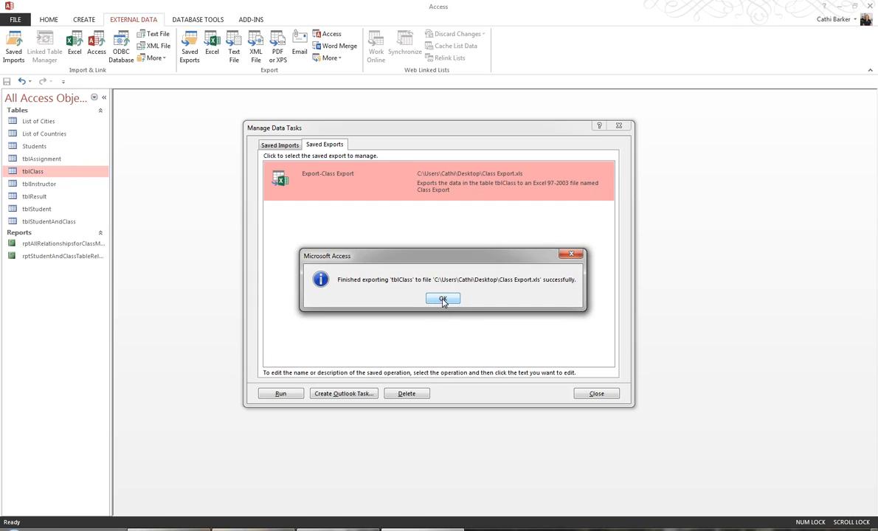
{"action": "left_click", "coordinate": [443, 299]}
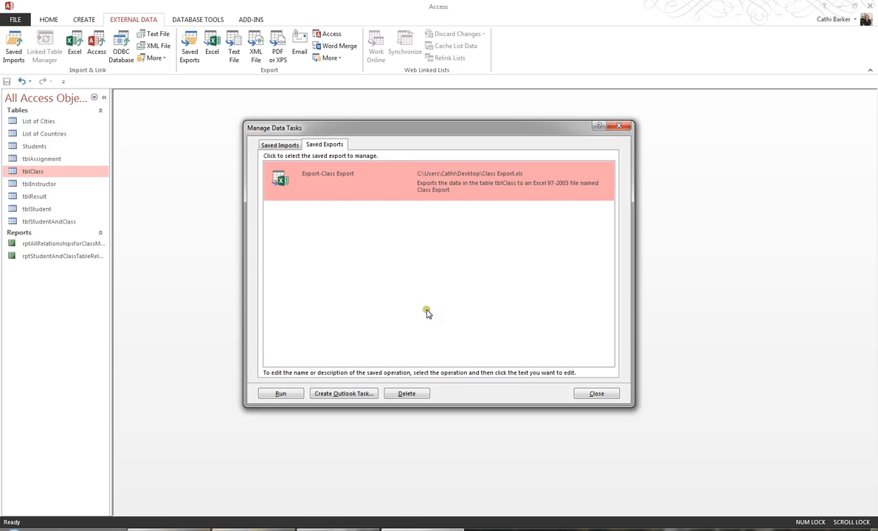
{"action": "left_click", "coordinate": [425, 315]}
{"action": "left_click", "coordinate": [425, 315]}
{"action": "left_click", "coordinate": [596, 393]}
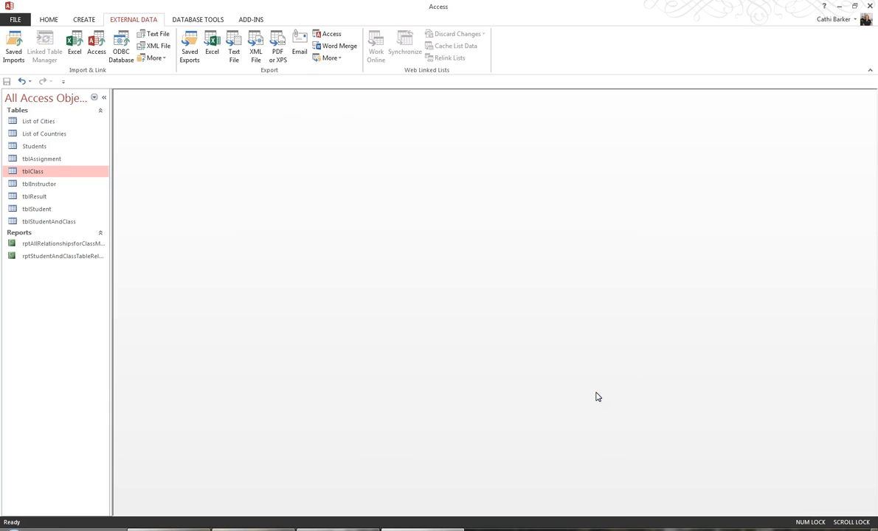